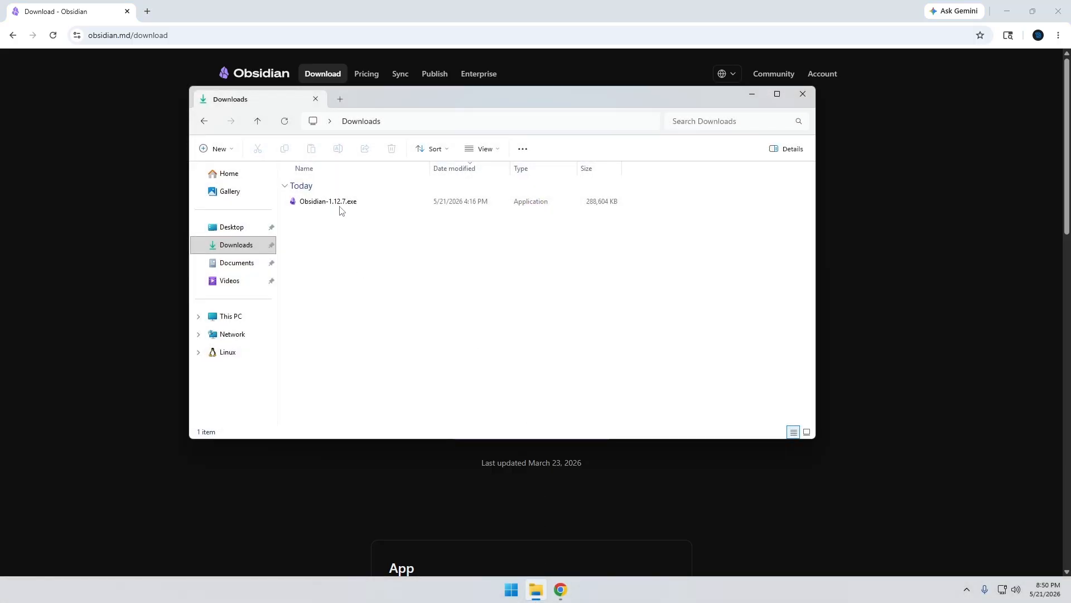
Run the downloaded Obsidian installer for the current user only, keeping the default install folder, and launch Obsidian.
double_click(340, 205)
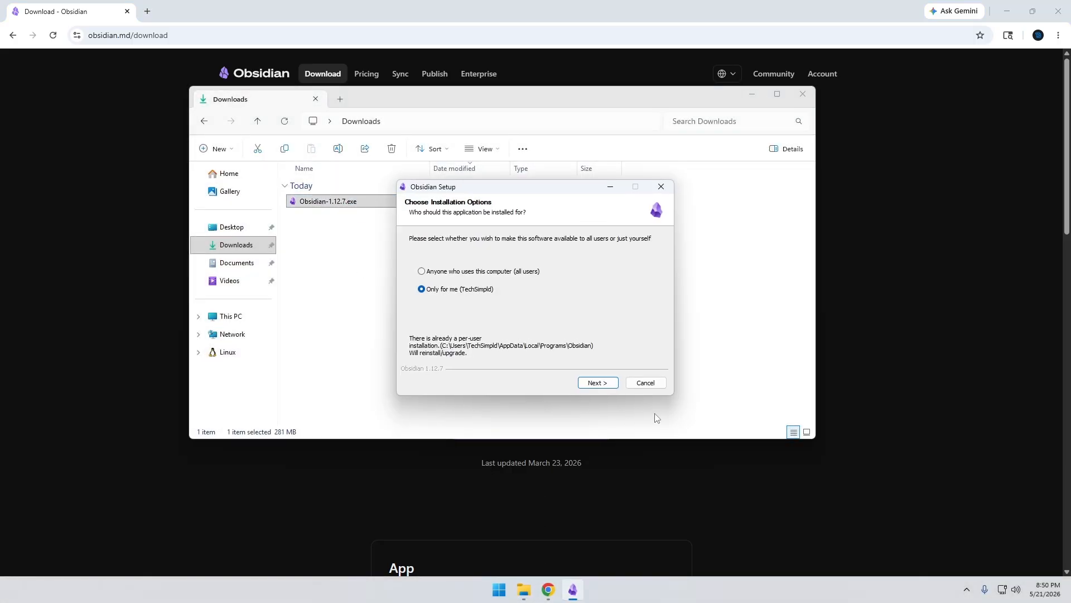
click(599, 383)
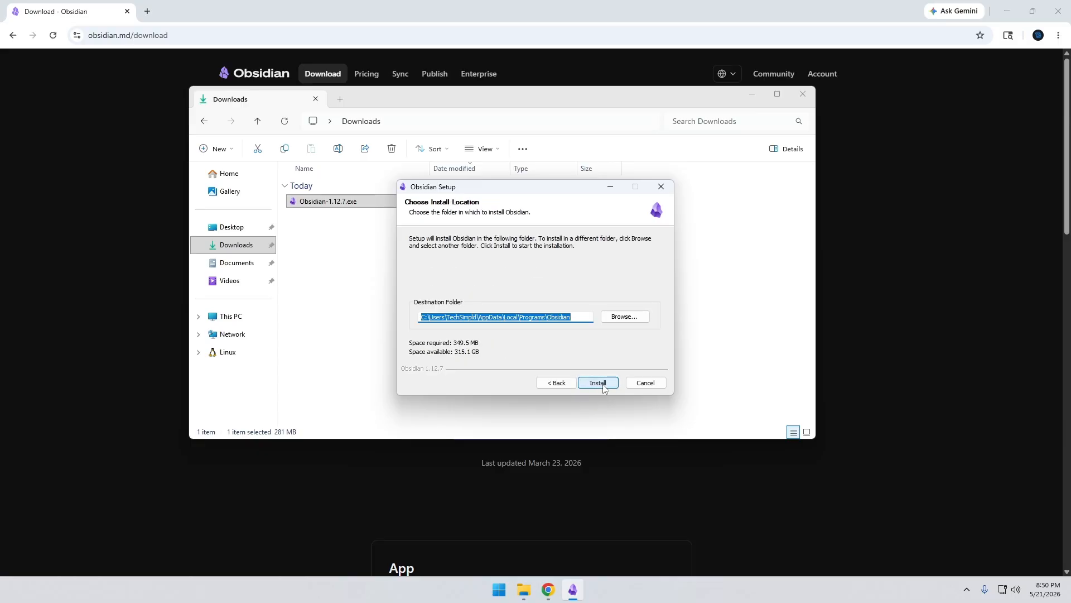
click(603, 385)
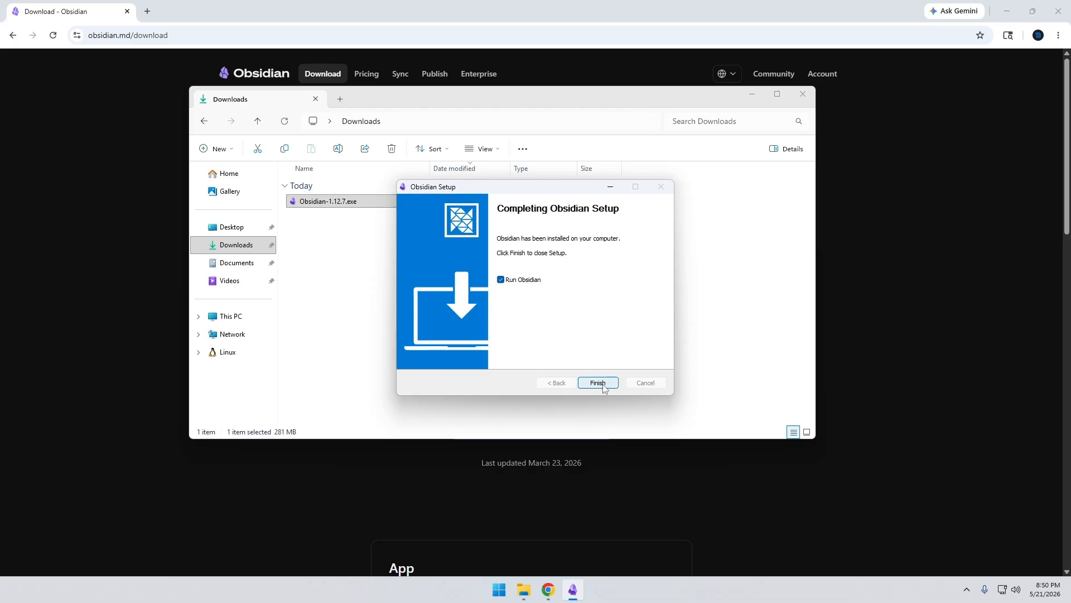
click(598, 383)
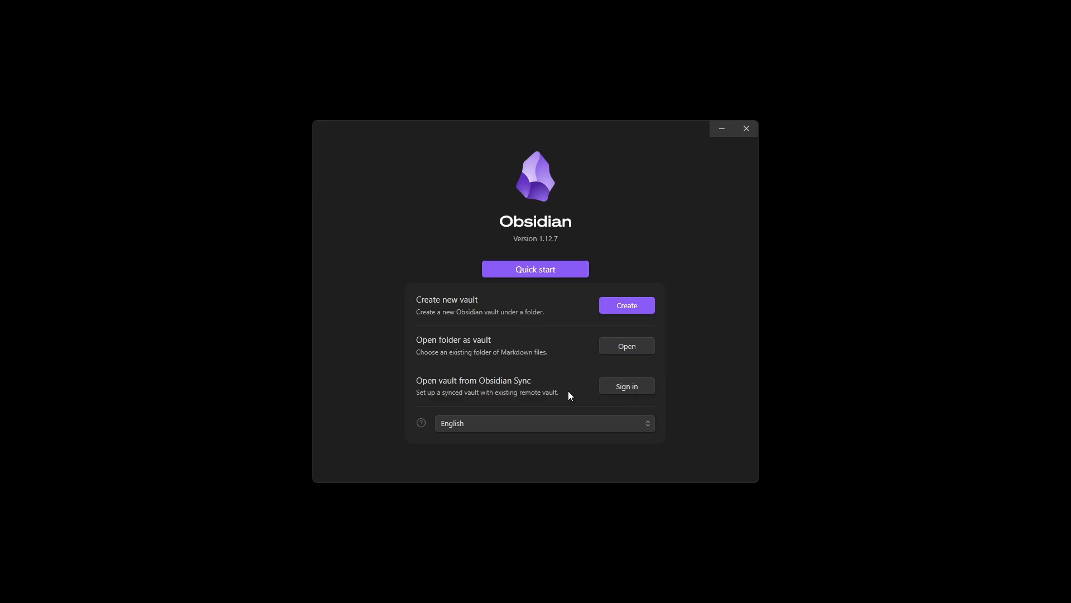
Create a new local vault named "Techsimpld Second Brain" in the Documents folder.
click(636, 304)
click(603, 316)
text(Te)
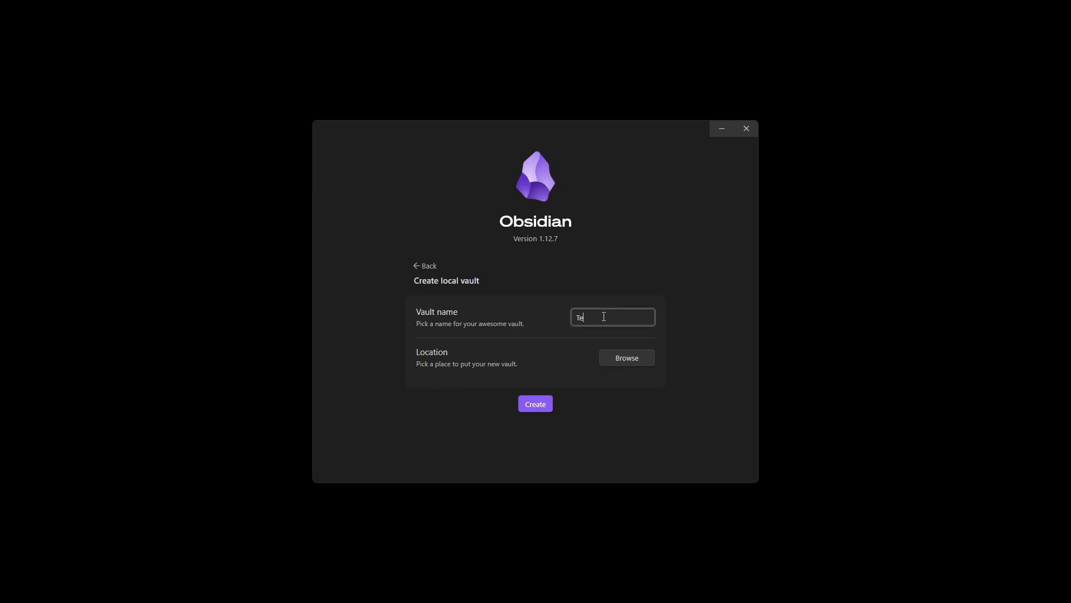
text(chsimpld Second Brain)
click(632, 359)
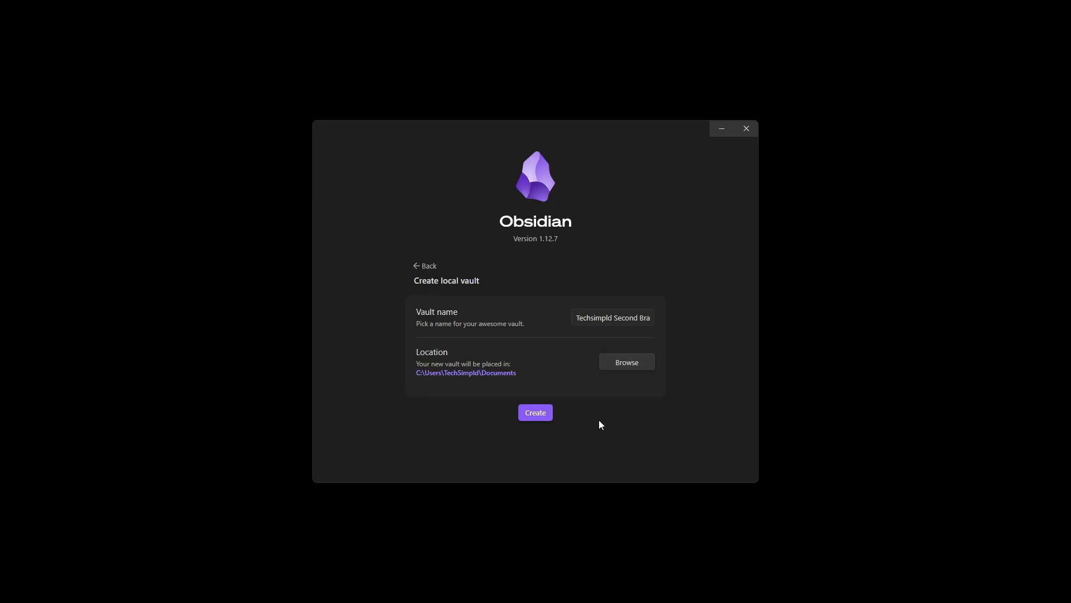
click(533, 413)
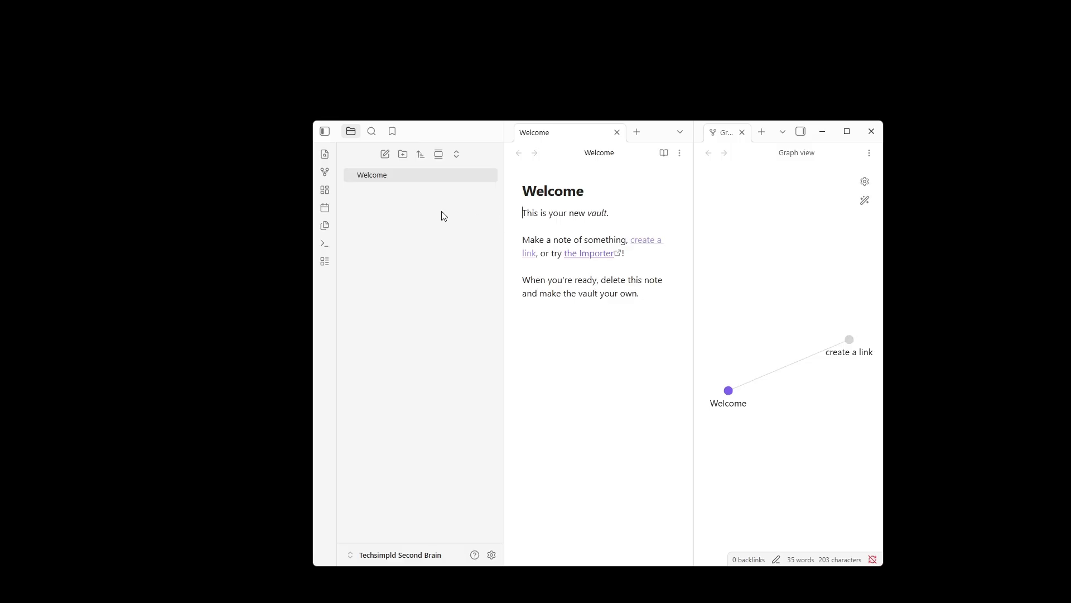
Create a new note titled "My First Note".
click(385, 156)
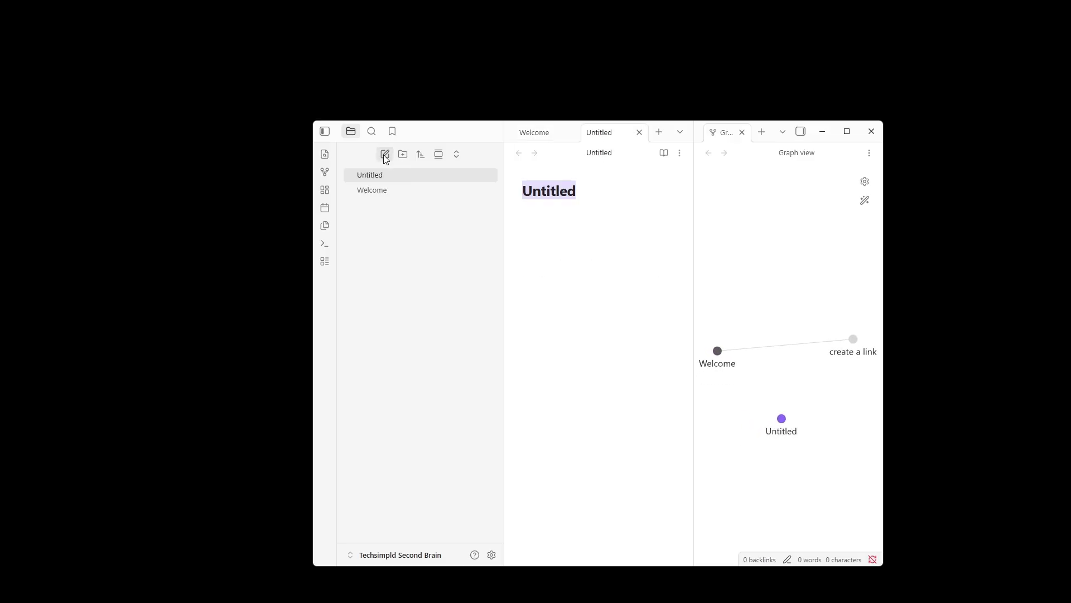
text(M)
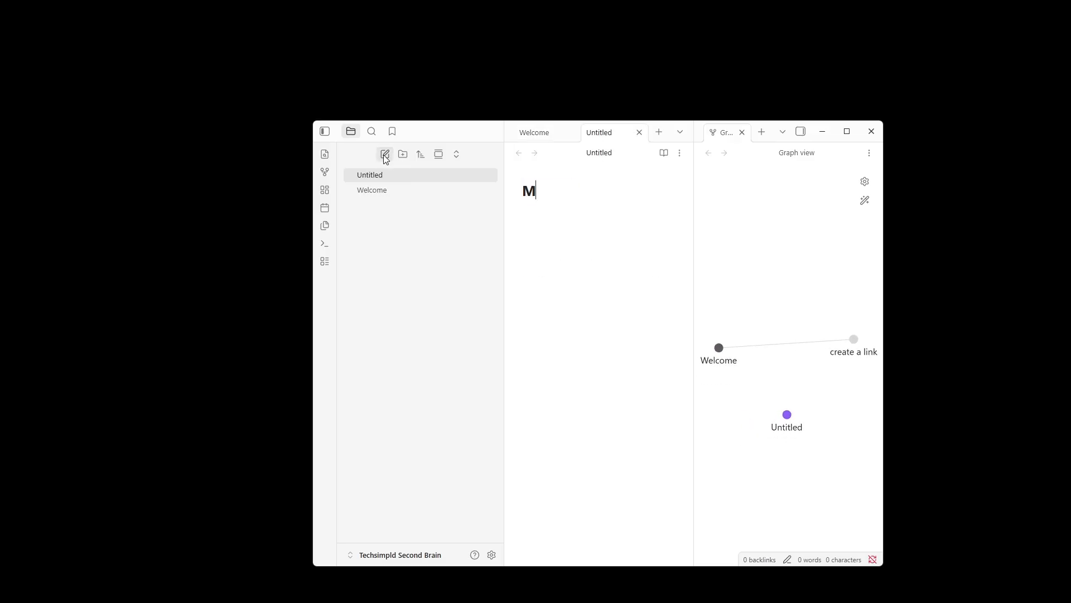
text(y First Note)
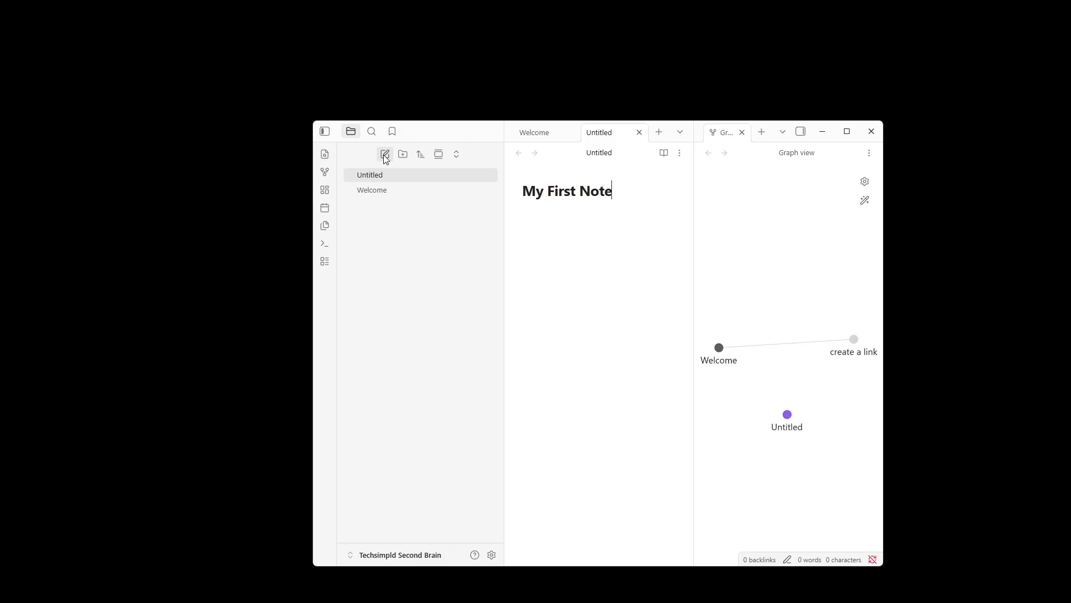
key(Return)
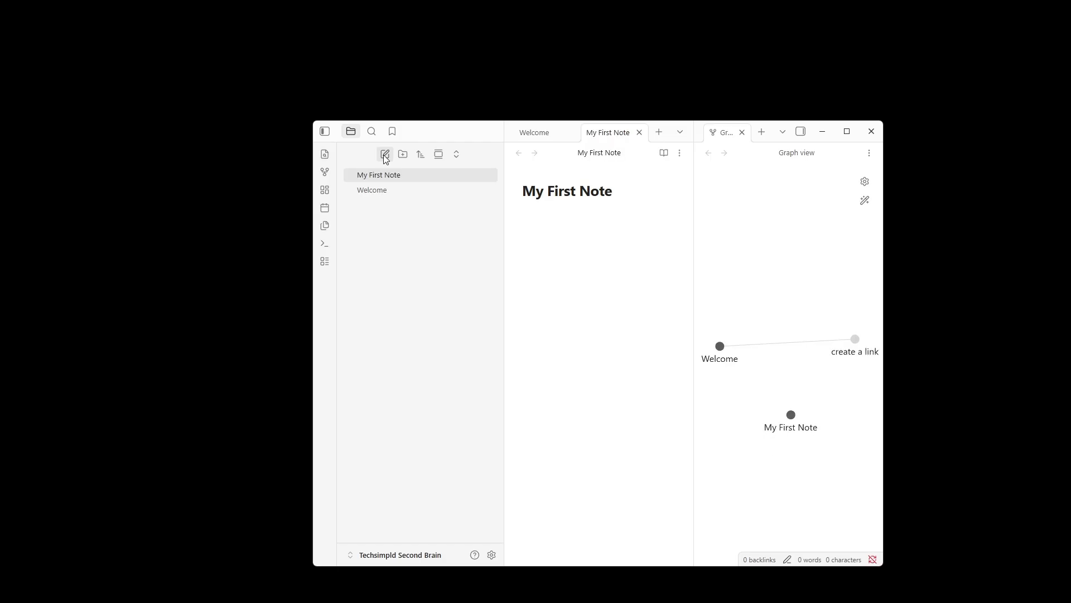
Write the line "This is my first note ever!" under the note title.
text(This is my first)
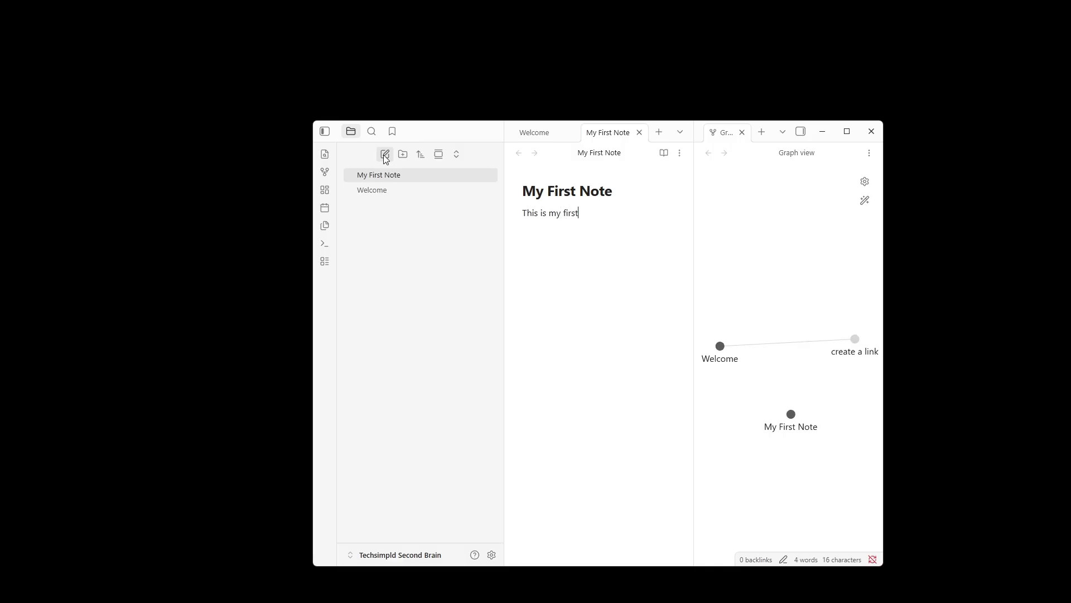
text( note ever)
Add a level-1 heading "This is my heading" using Markdown syntax.
text(#)
text( This is my )
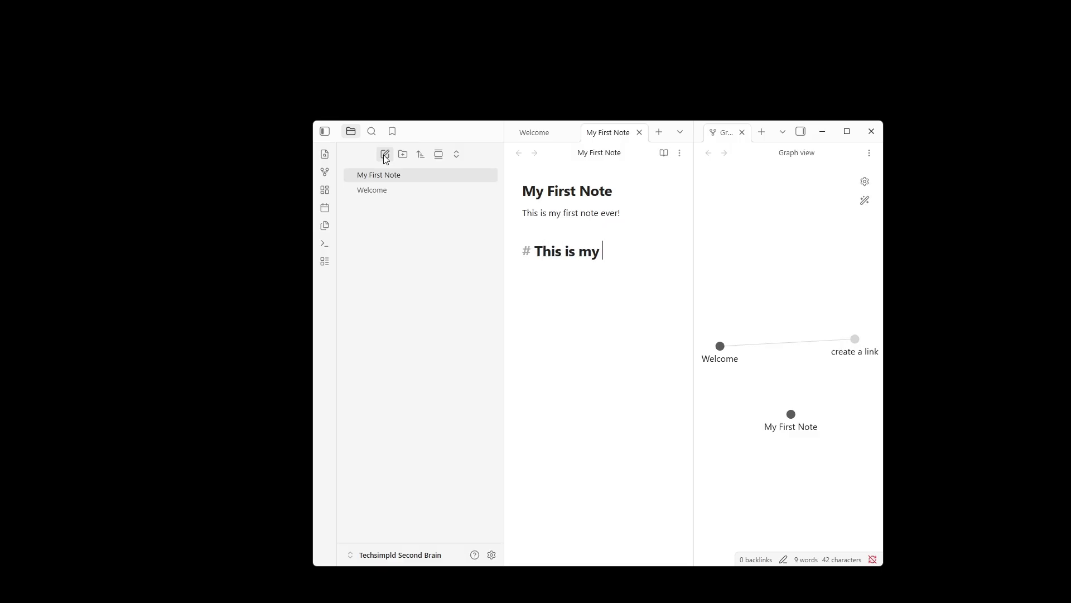
text(heading)
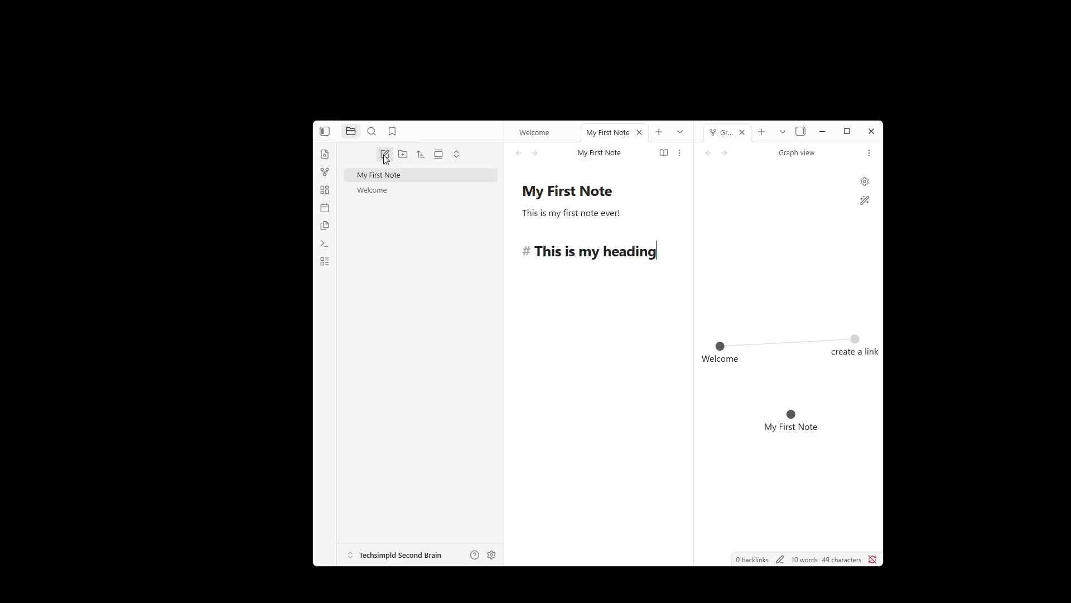
key(Return)
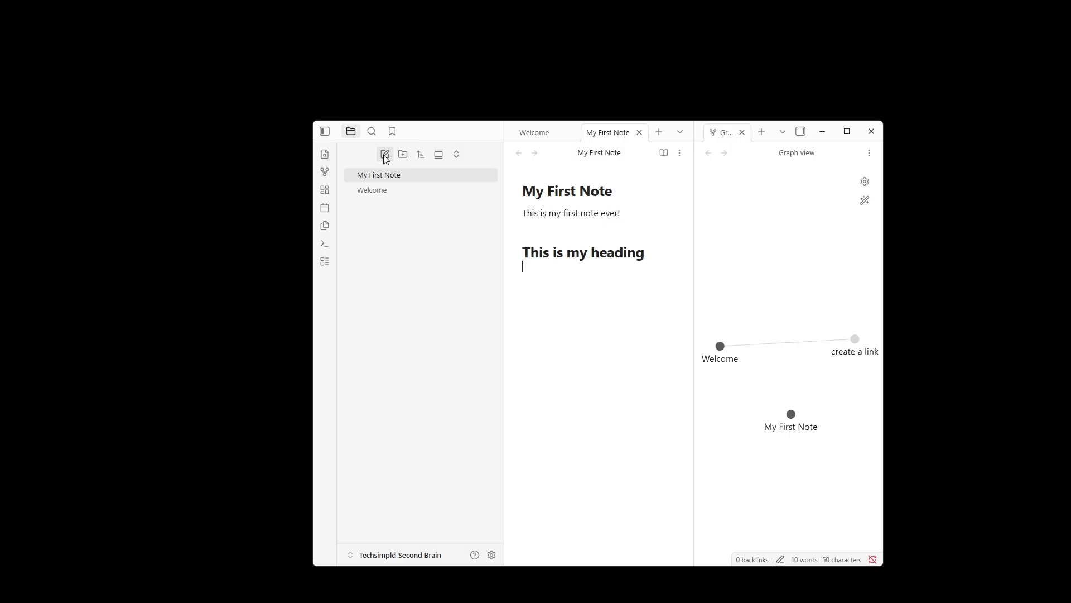
Add a level-2 heading "This is a sub heading" below it.
text(## This is a sub heading)
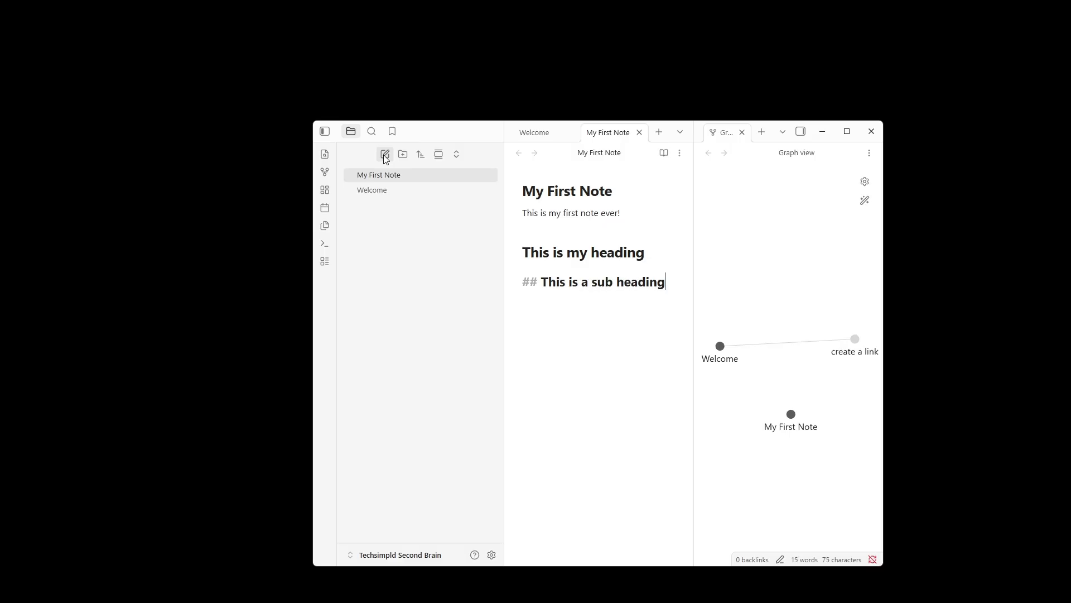
key(Return)
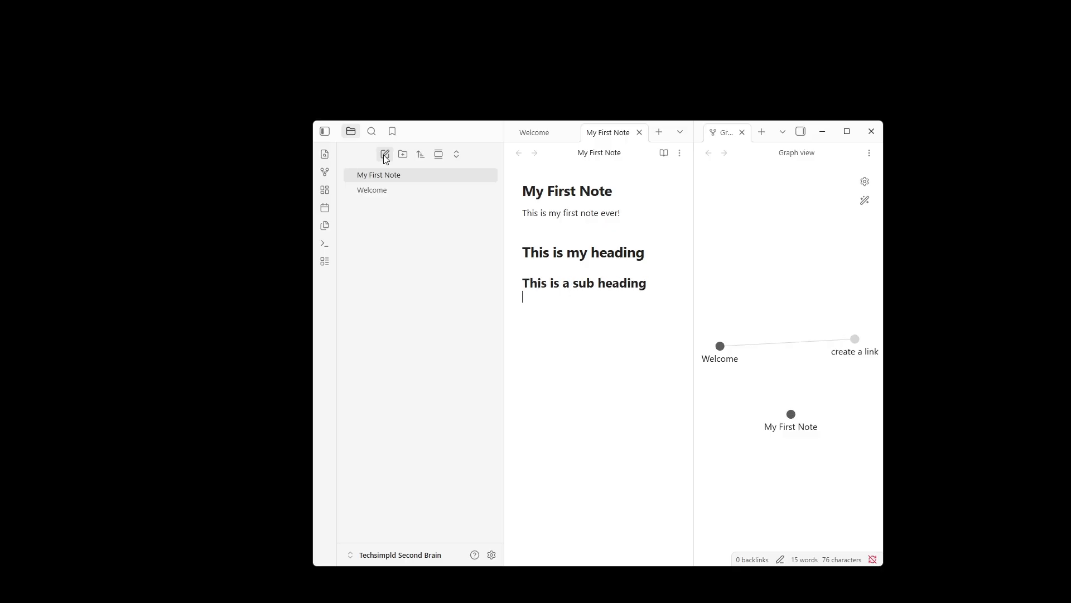
Add a level-3 heading "This is even smaller" and start a new line.
text(###)
text( This is even)
text( sma)
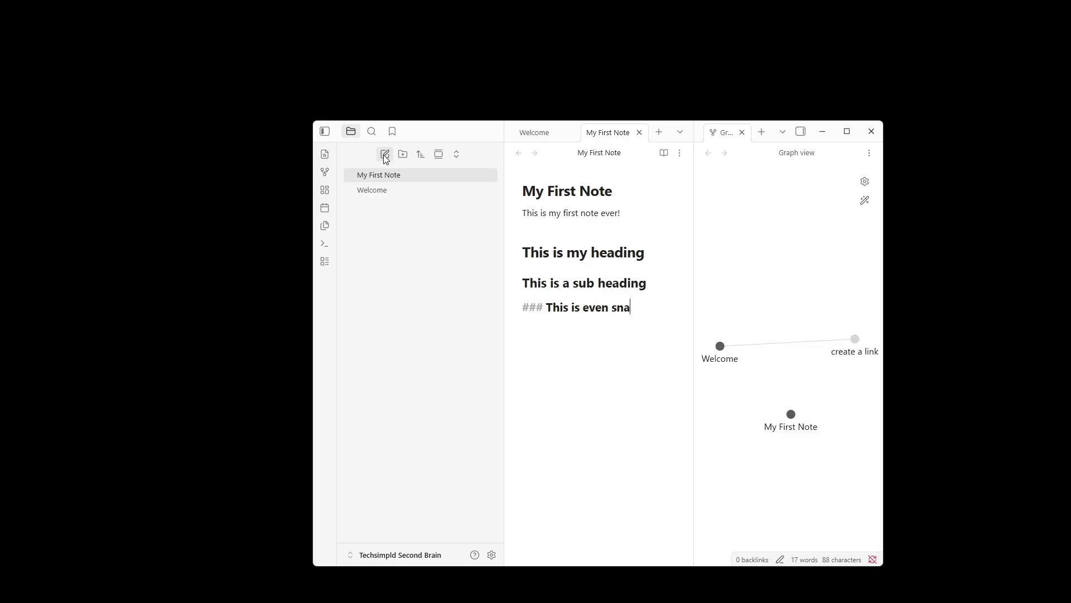
key(BackSpace)
key(BackSpace)
text(maller)
key(Return)
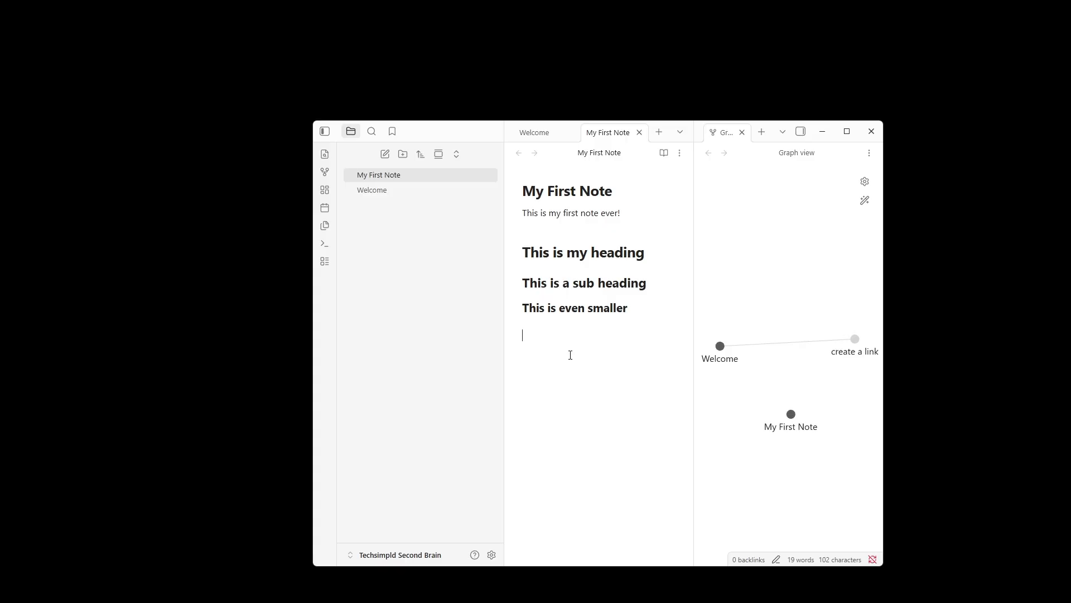
Write the label "Channel Notes:" followed by a new line.
text(Channel Notes:)
key(Return)
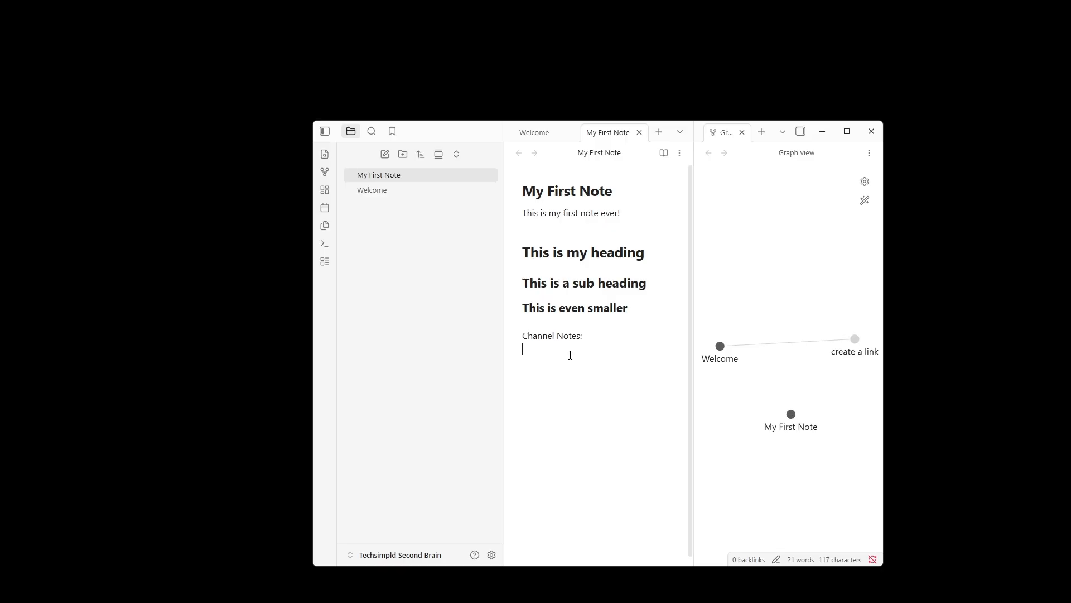
text(Video Ideas)
key(BackSpace)
key(BackSpace)
key(BackSpace)
key(BackSpace)
key(BackSpace)
key(BackSpace)
key(BackSpace)
key(BackSpace)
key(BackSpace)
key(BackSpace)
key(BackSpace)
Insert a wiki link to a new note "Video Ideas" and open that note from the graph view.
text([[)
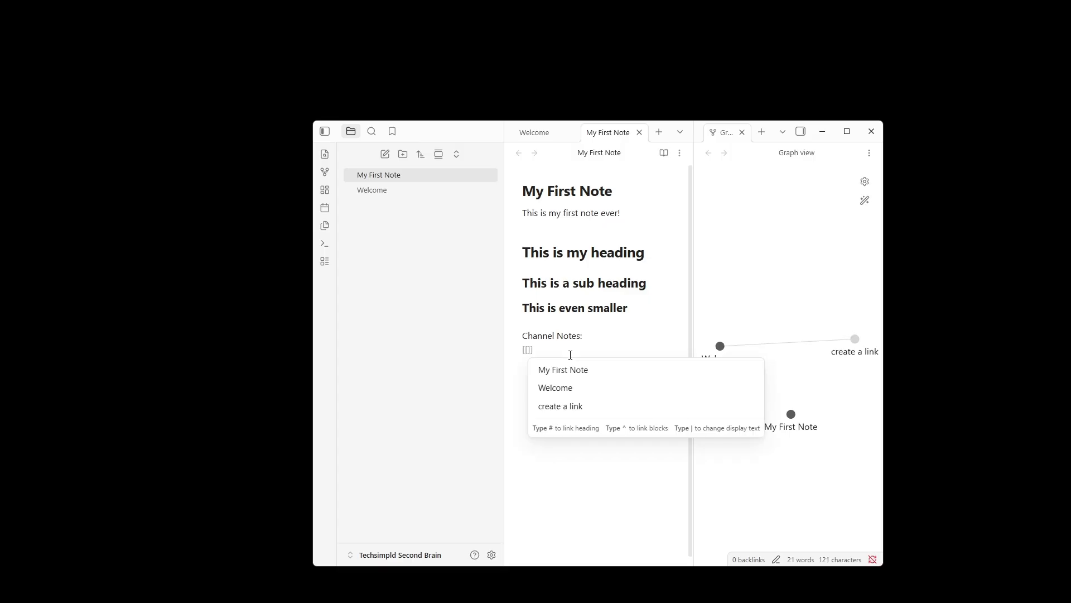
text(Video Ide)
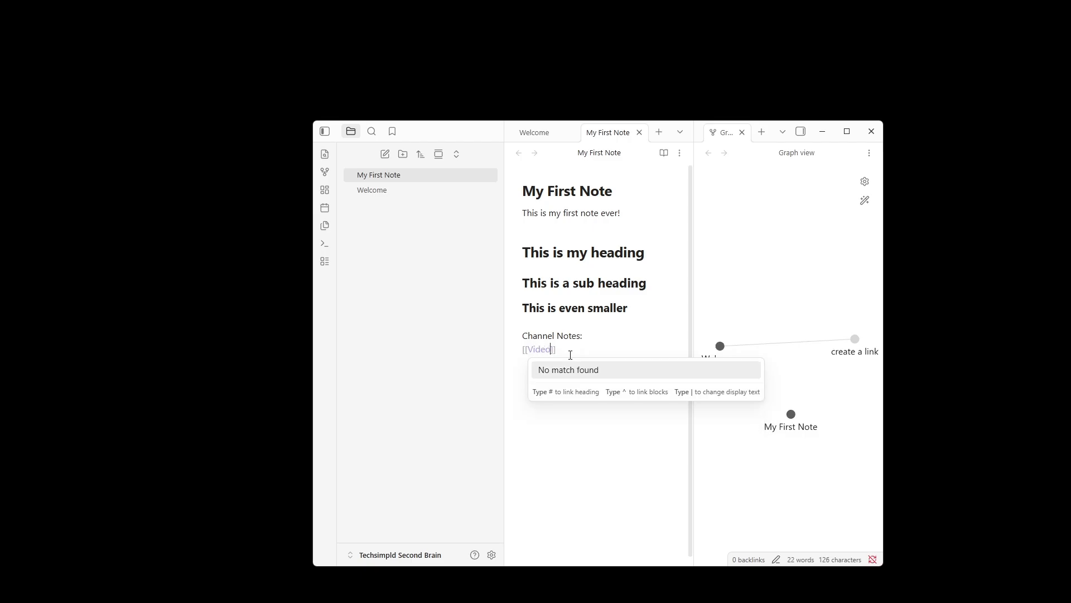
text(as)
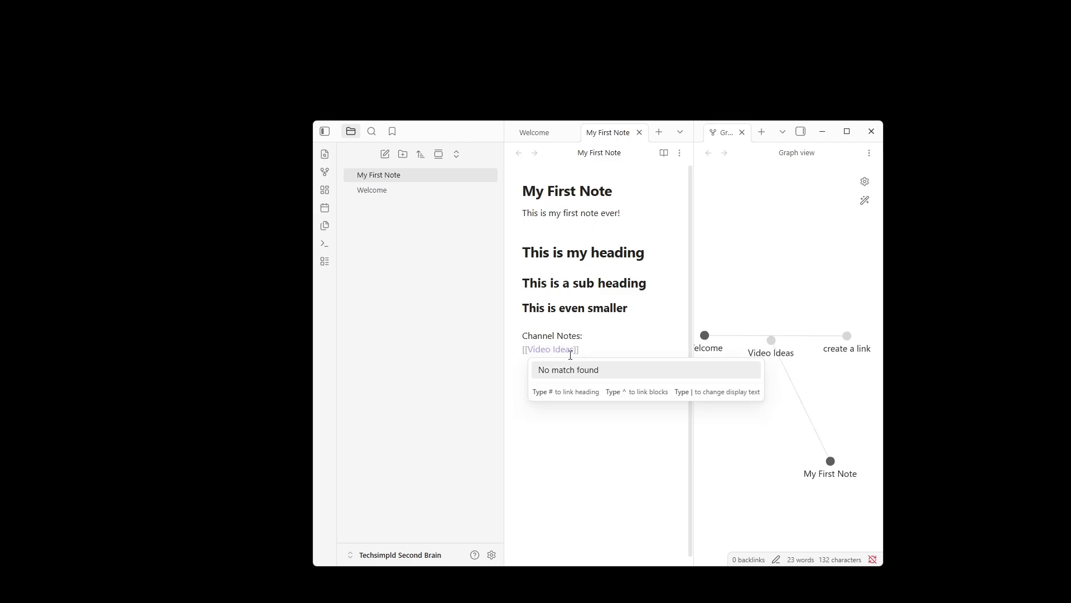
click(799, 303)
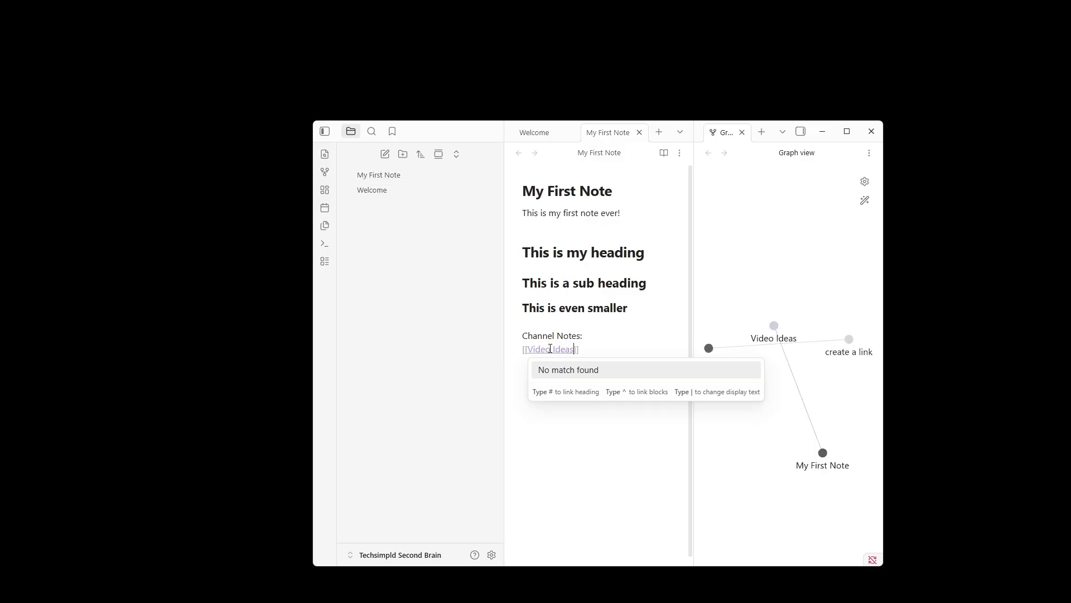
click(774, 326)
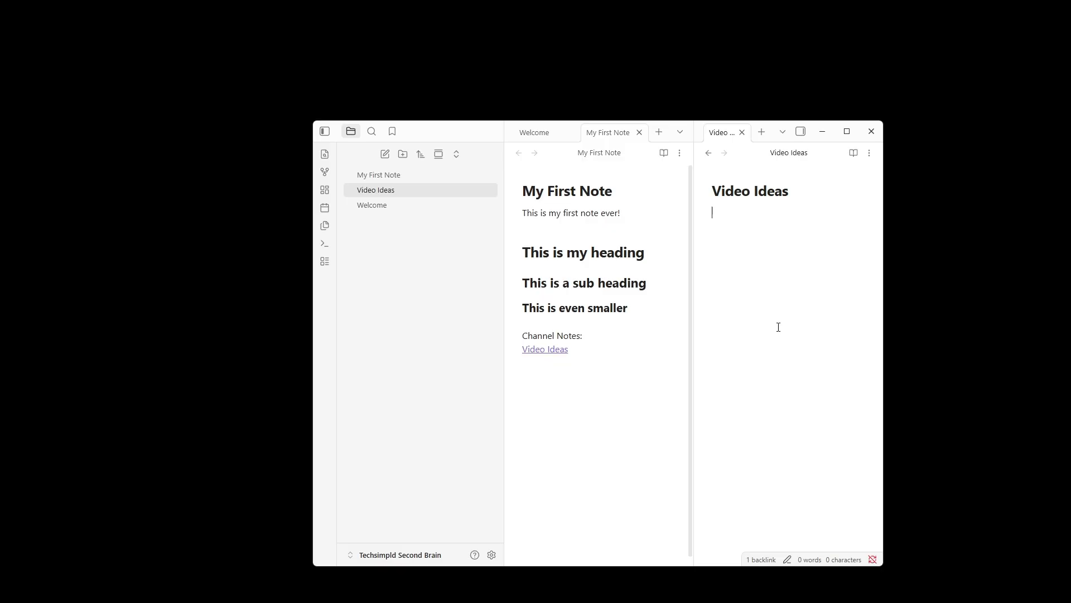
List "Welcome Video", "Obsidian Intro Video" and "Obsidian Deep Dive" as bullets in the Video Ideas note.
text(-)
text( Welcome )
text(Video)
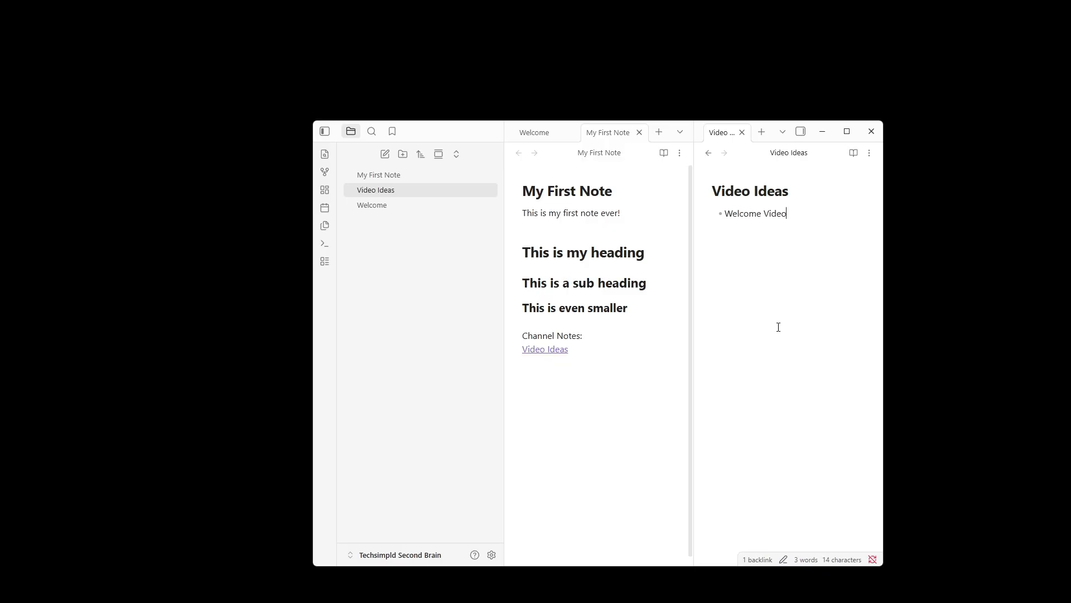
key(Return)
text(Obsidian Int)
text(ro Video)
text(Obsidian D)
text(eep Dive)
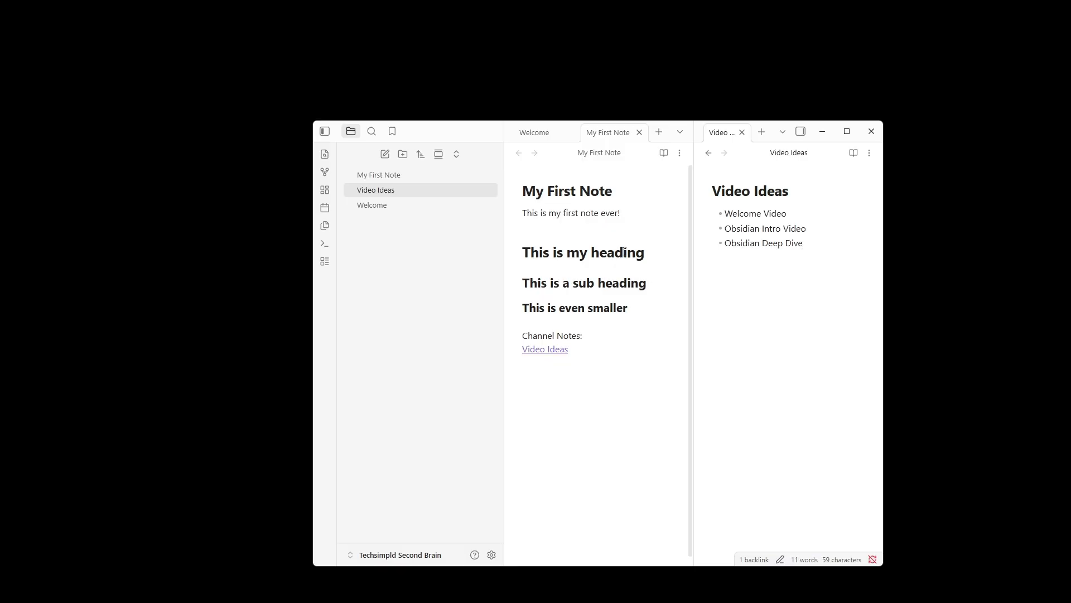
Reopen the graph view beside My First Note.
click(324, 174)
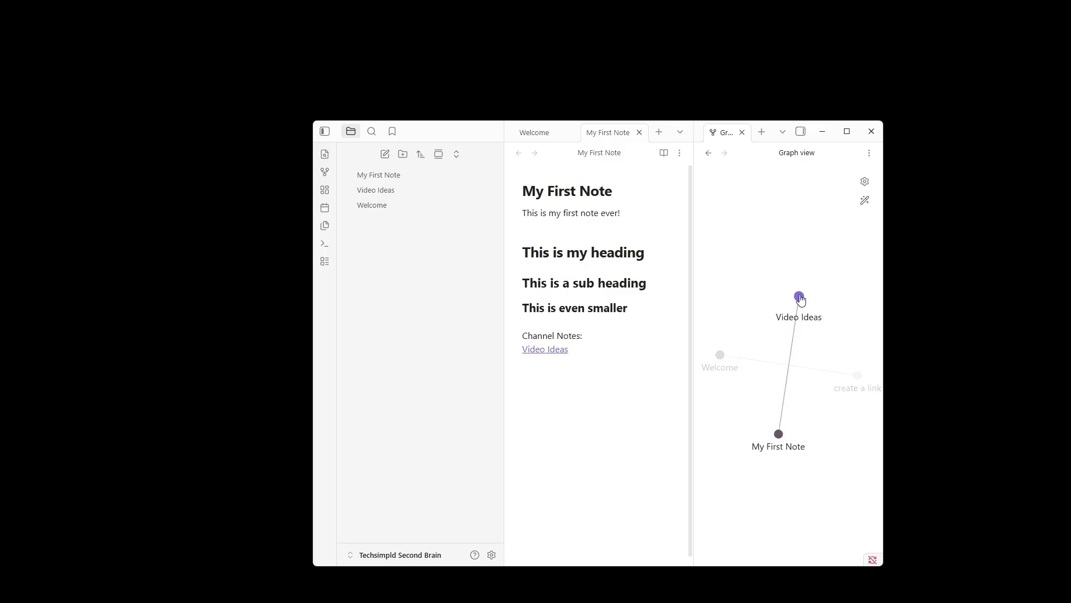
click(559, 217)
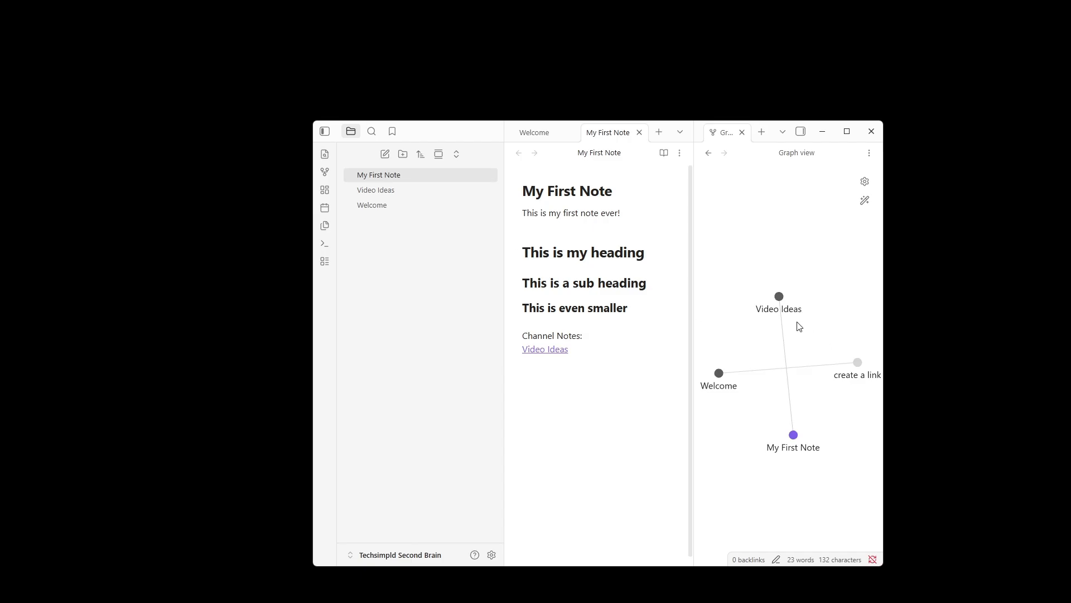
Create a note titled "Intro to Obsidian" containing a link to the Video Ideas note.
click(385, 155)
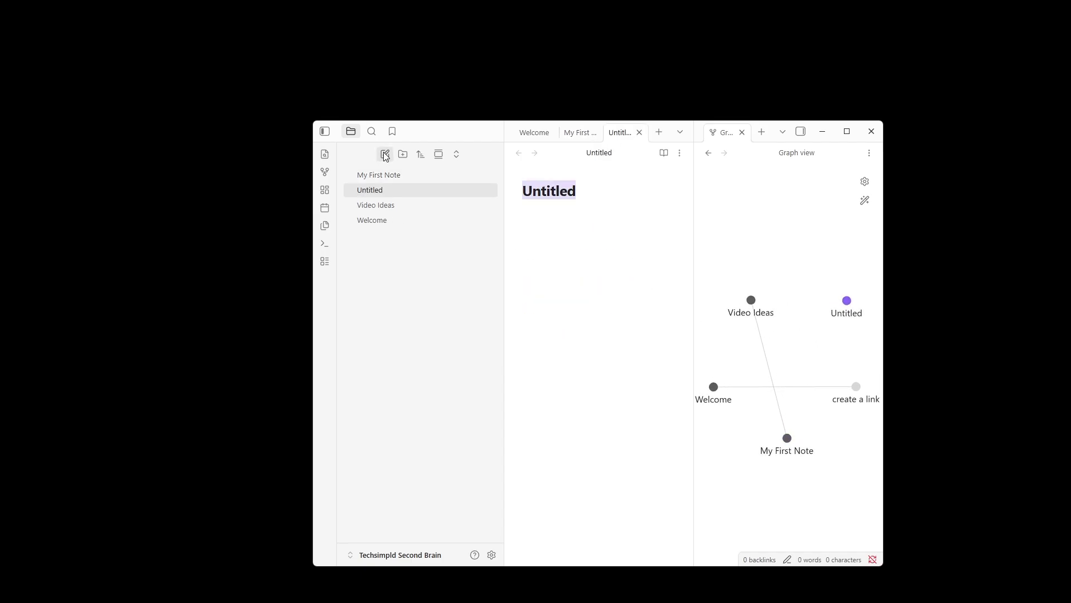
text(Int)
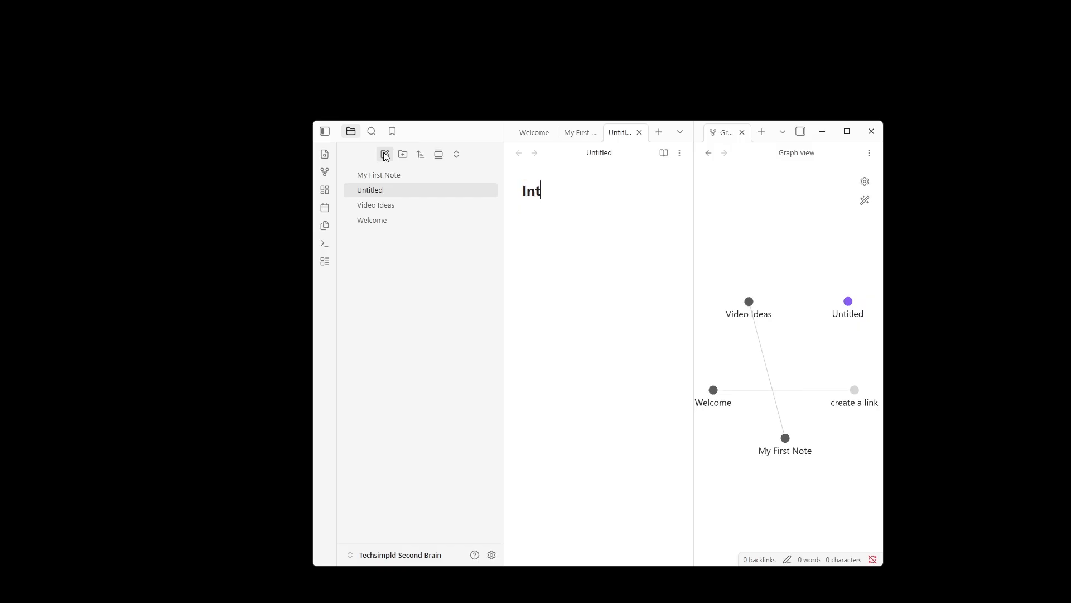
text(ro to Obsidian)
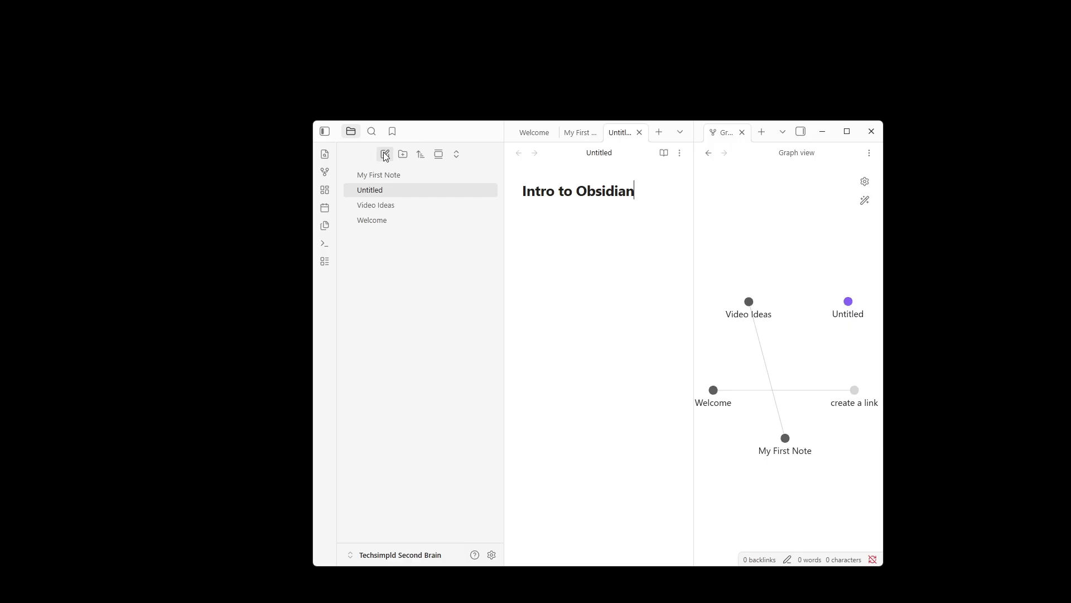
key(Return)
text([[)
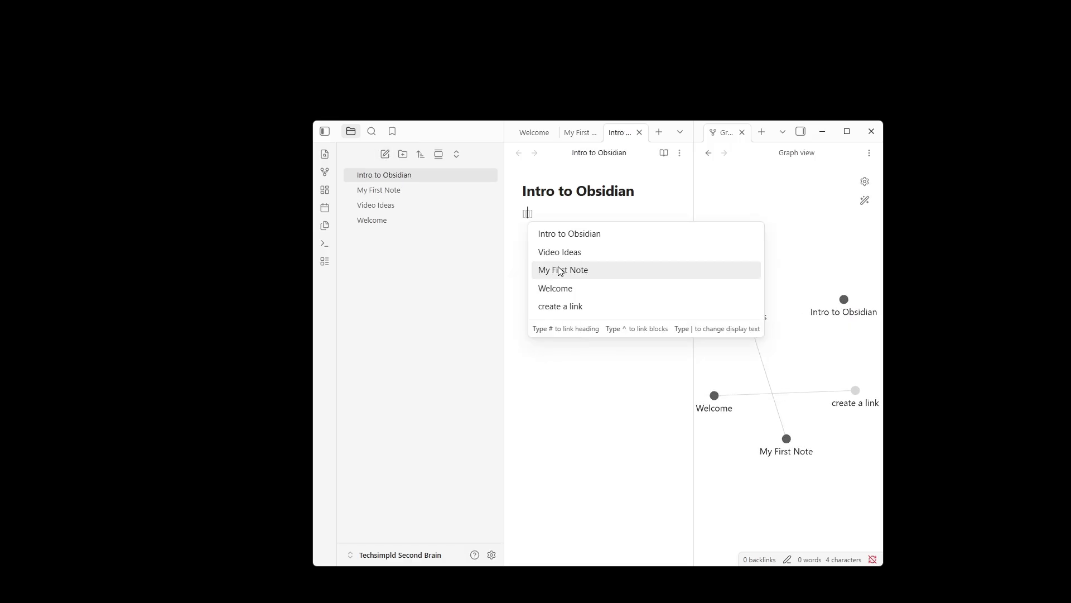
click(583, 256)
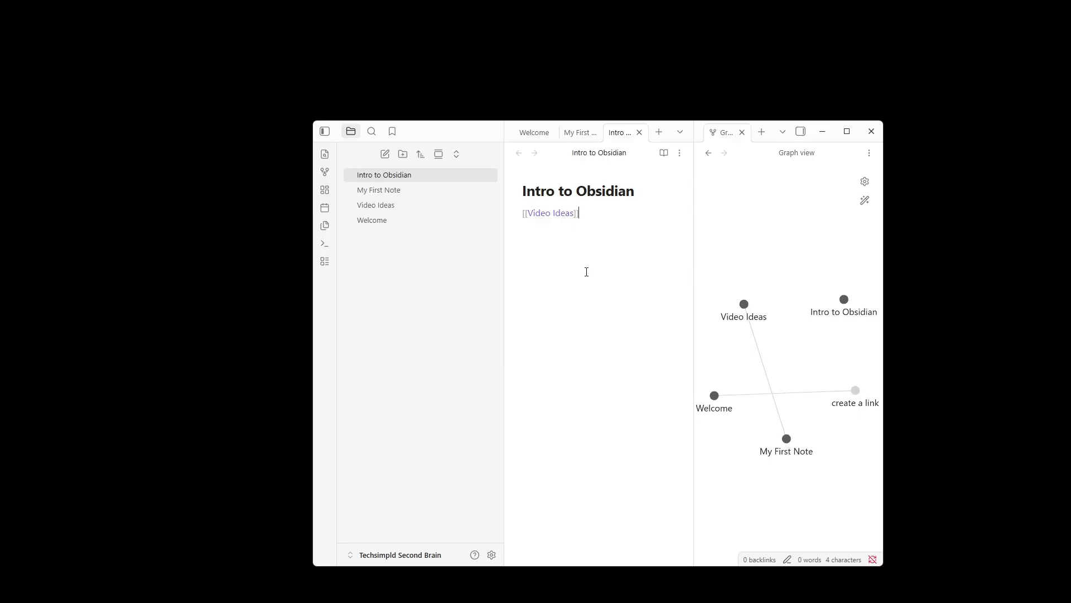
key(Return)
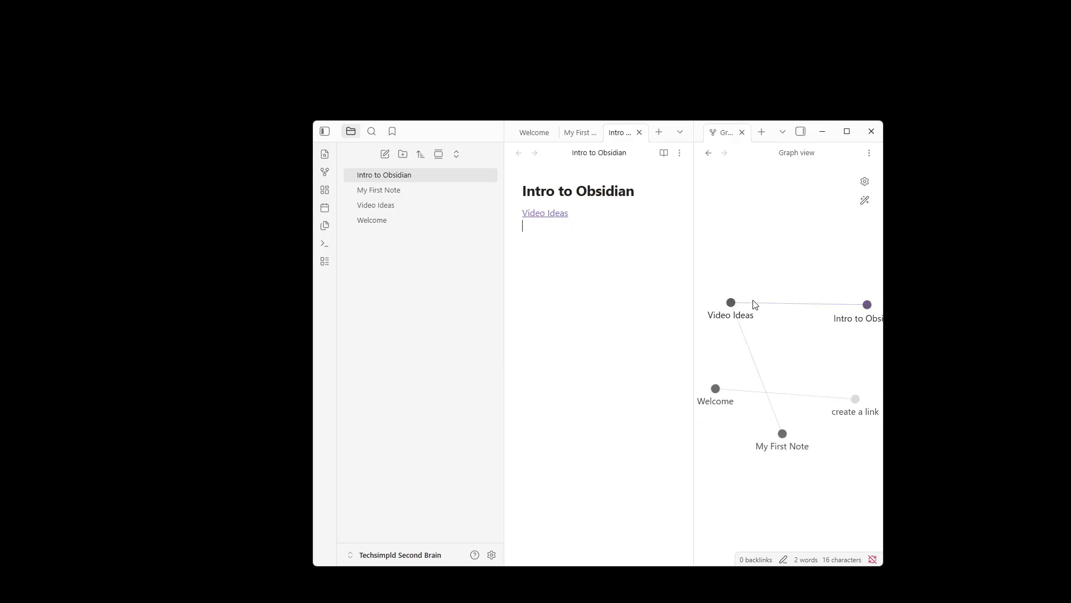
Create a note titled "Deep Dive into Obsidian" containing a link to the Video Ideas note.
click(385, 156)
text(Deep Dive )
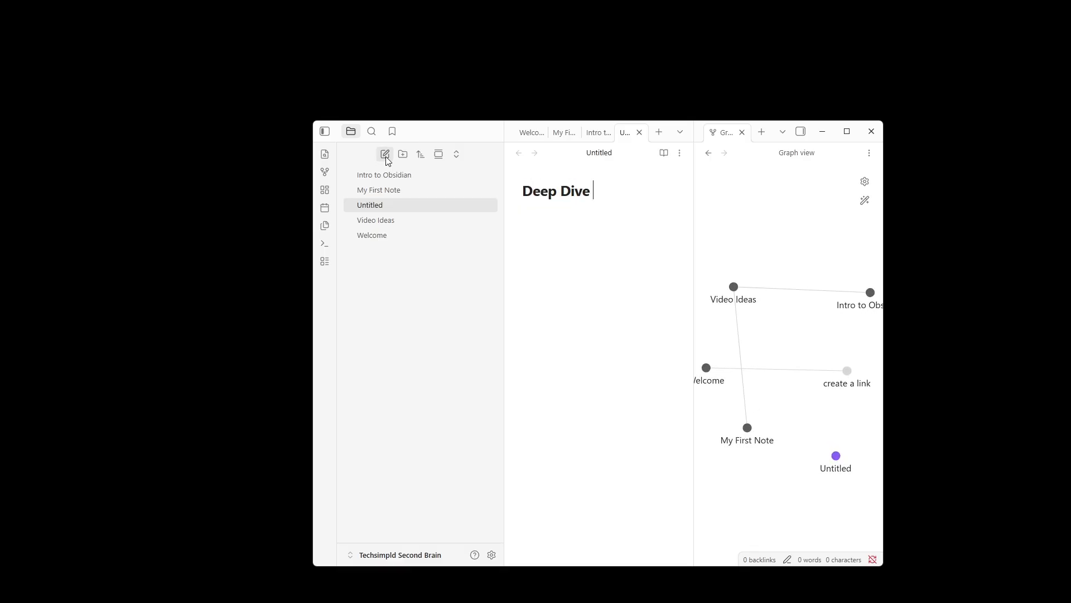
text(into Obsidian)
key(Return)
text([[)
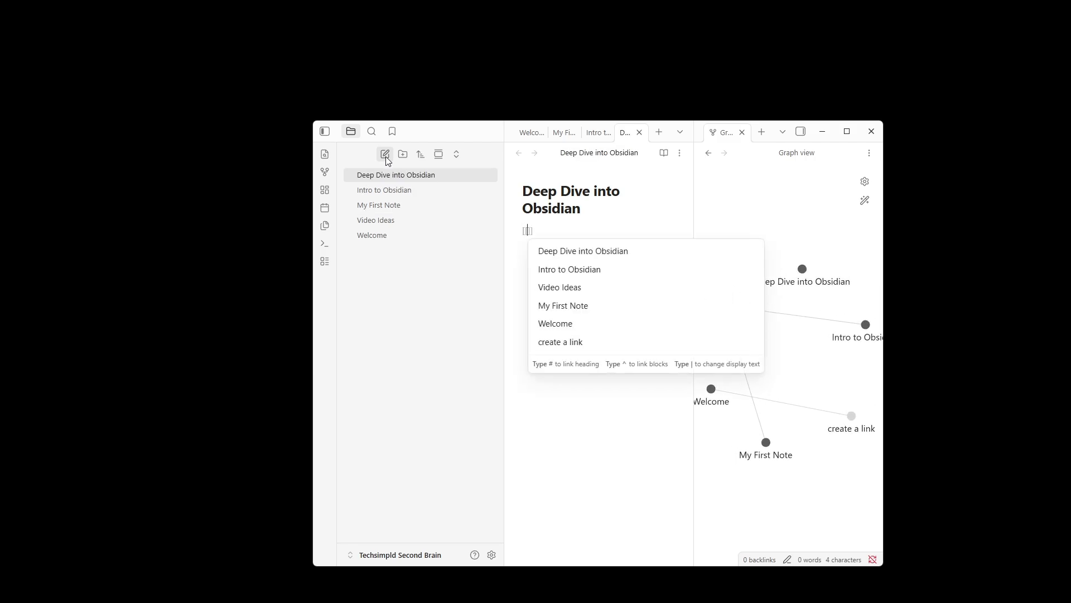
click(577, 290)
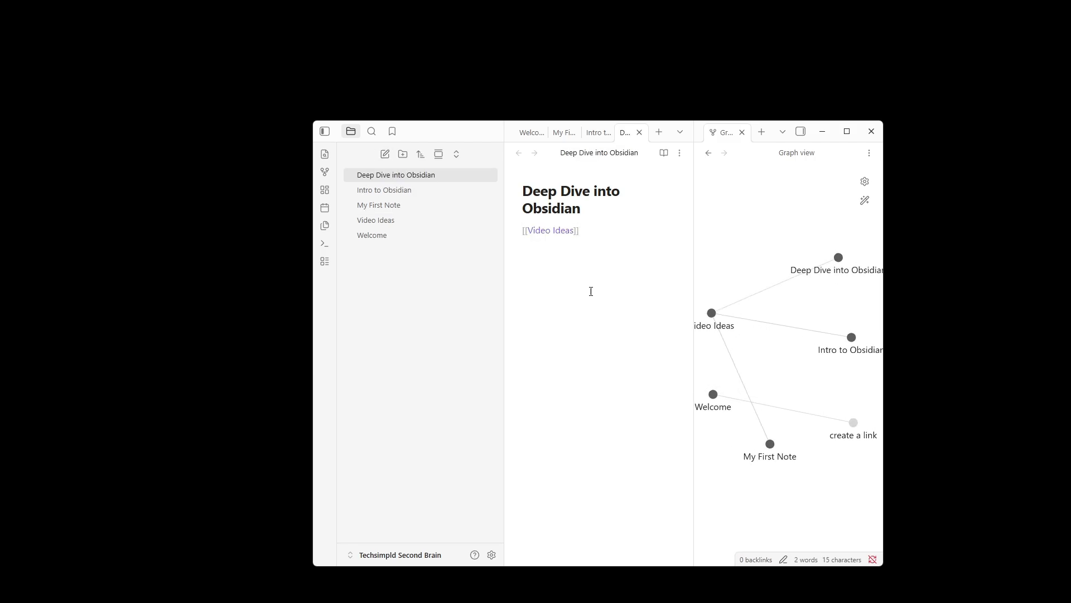